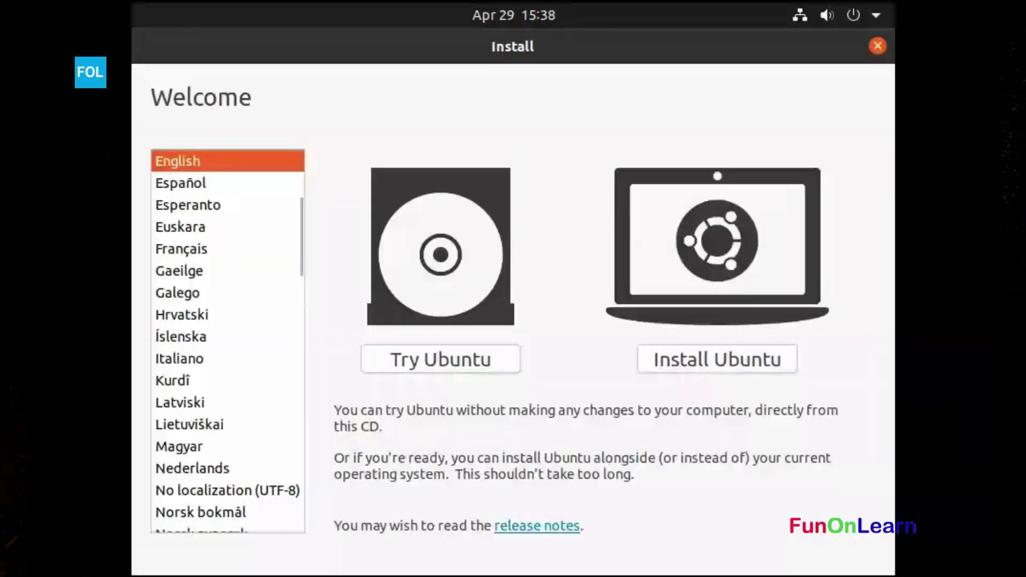
# Launch the Ubuntu 20.04 LTS installer from the English live session and choose to install third-party software.
pyautogui.click(228, 161)
pyautogui.write('eng')
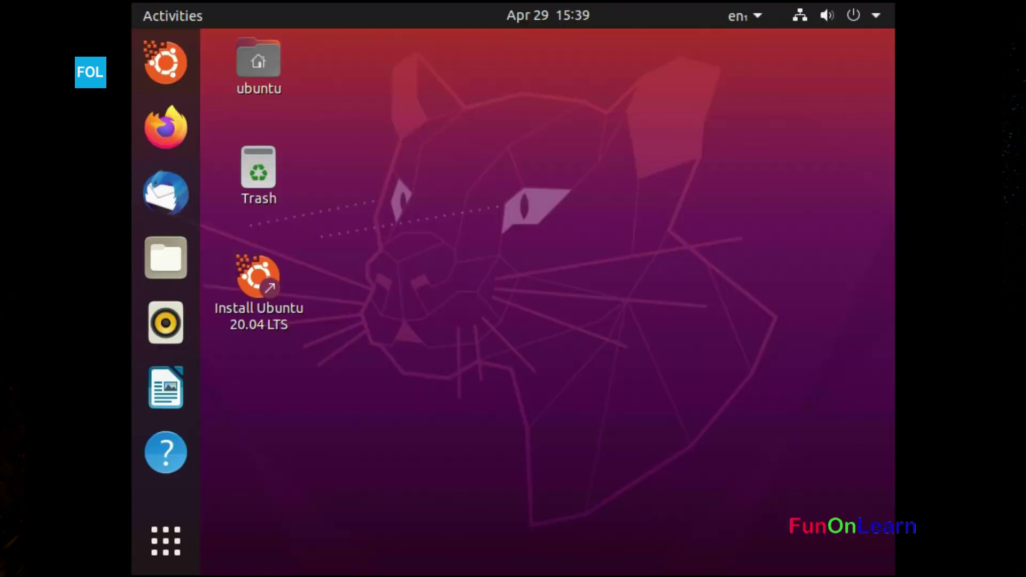
pyautogui.click(259, 288)
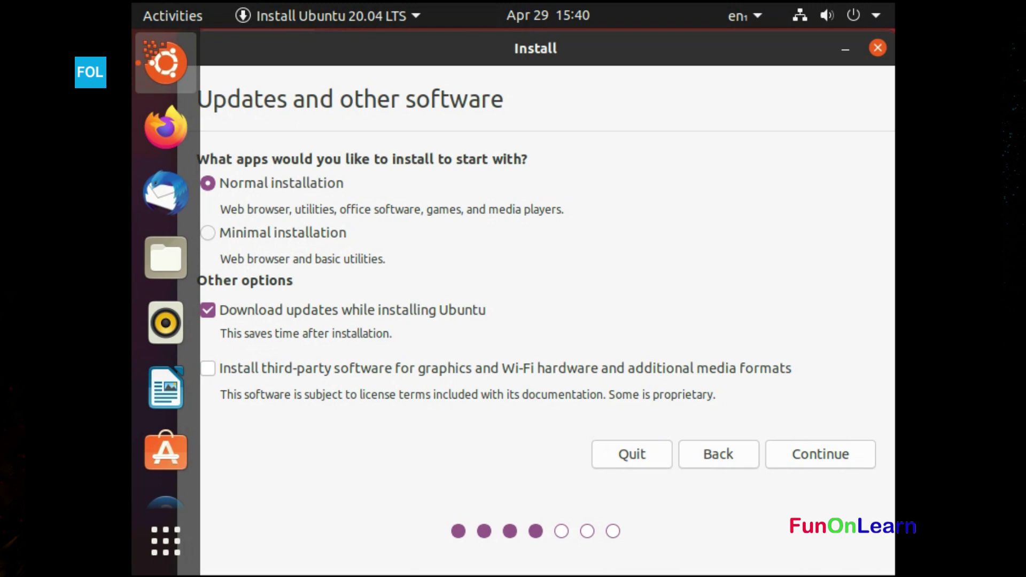
pyautogui.click(208, 369)
pyautogui.click(820, 454)
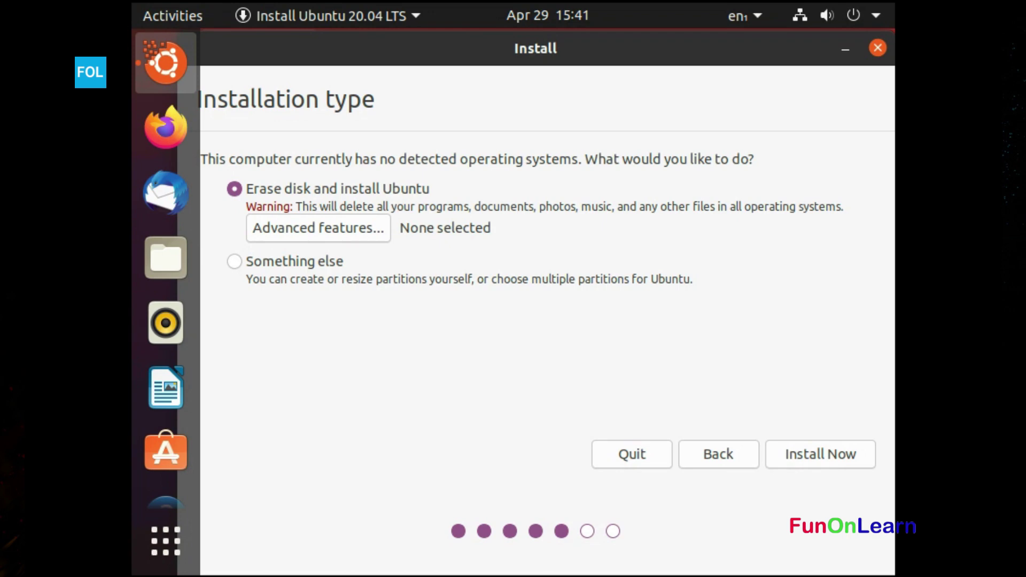
# Check the advanced features without changing them, and choose Something else as the installation type.
pyautogui.click(318, 227)
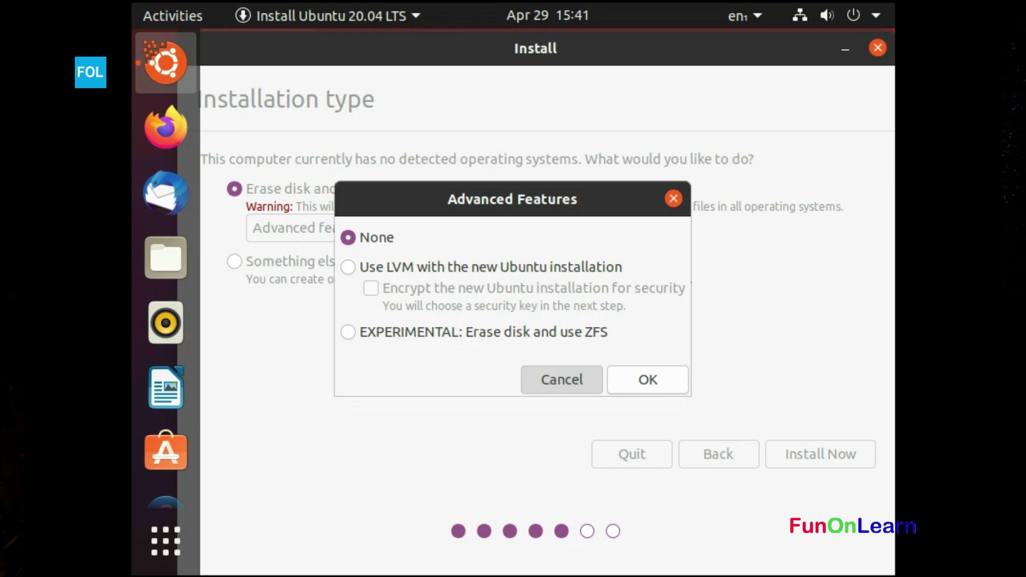
pyautogui.click(561, 380)
pyautogui.click(234, 261)
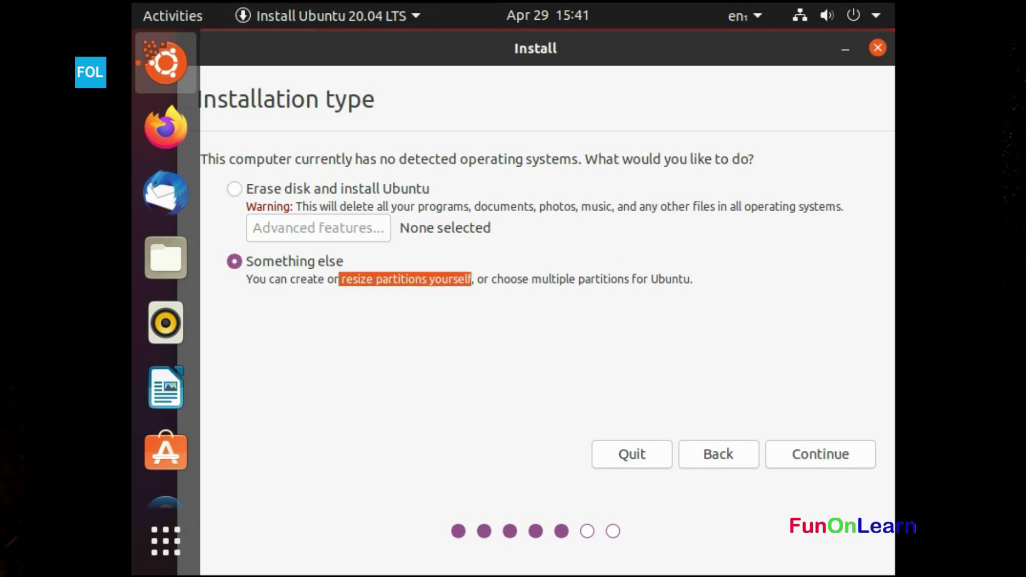
pyautogui.press('Return')
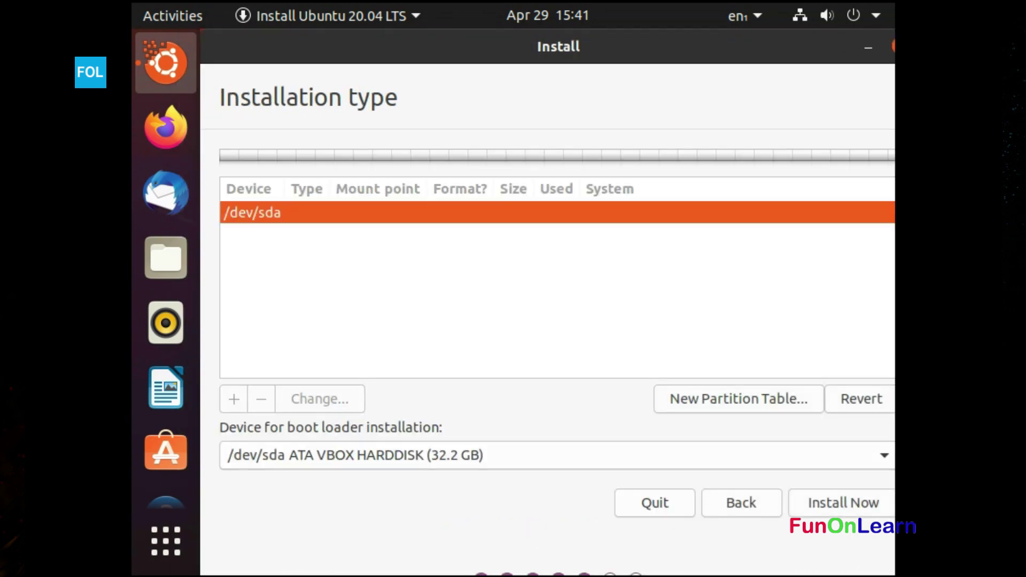
# Create a new empty partition table on /dev/sda and add a 32212 MB primary Ext4 partition mounted at /.
pyautogui.press('Return')
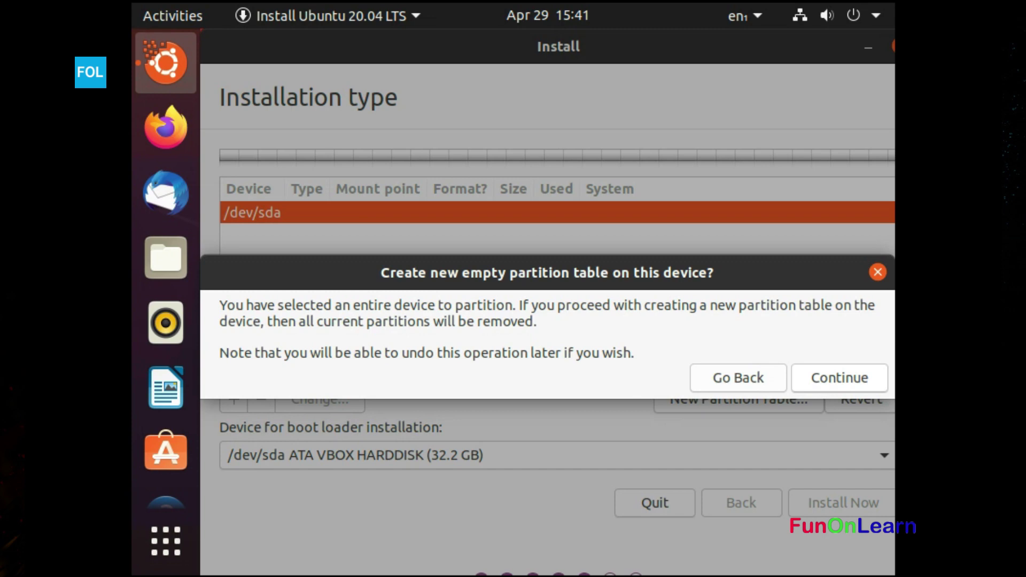
pyautogui.press('Return')
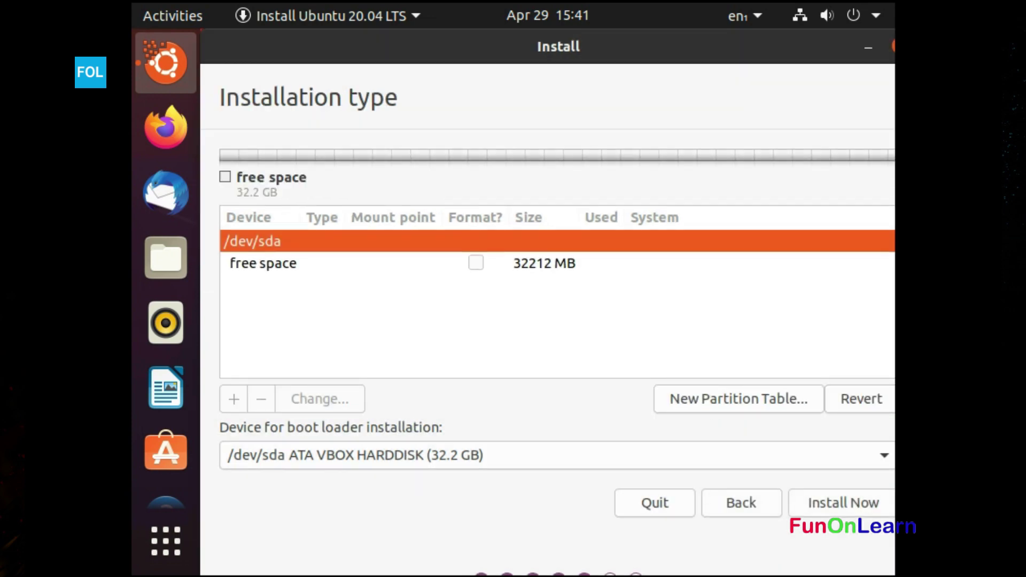
pyautogui.click(263, 263)
pyautogui.press('Return')
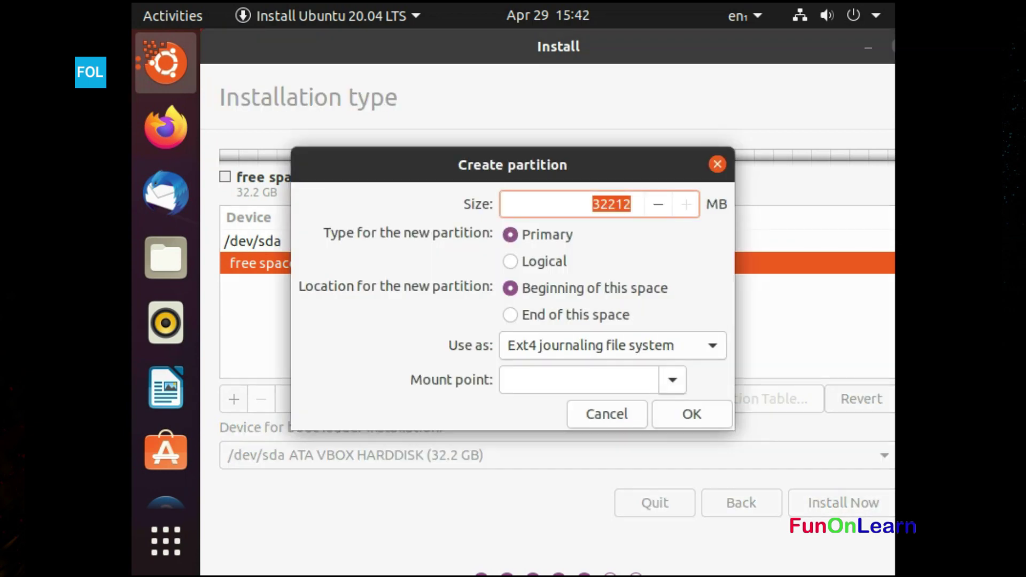
pyautogui.click(672, 380)
pyautogui.click(593, 127)
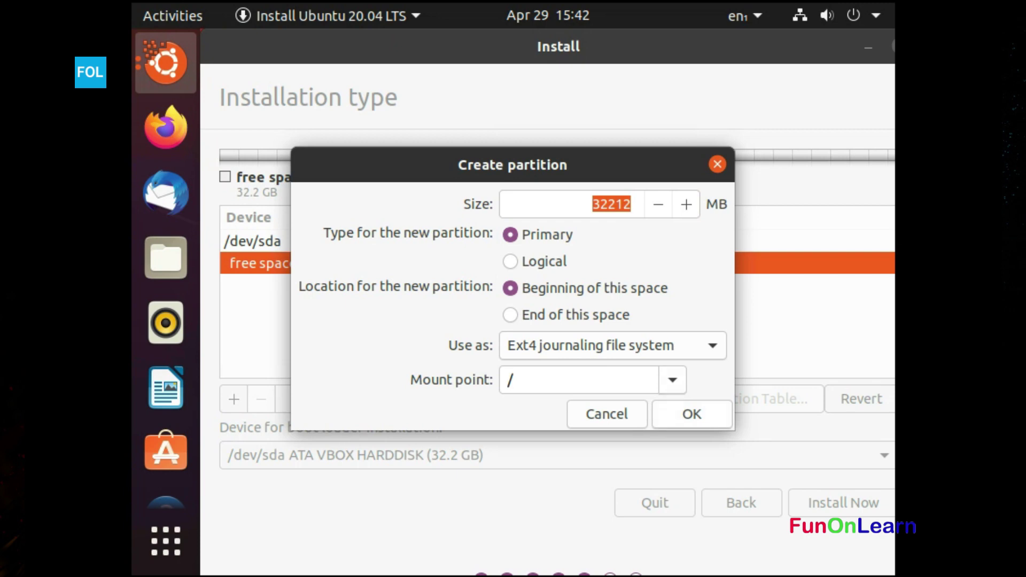
pyautogui.press('Return')
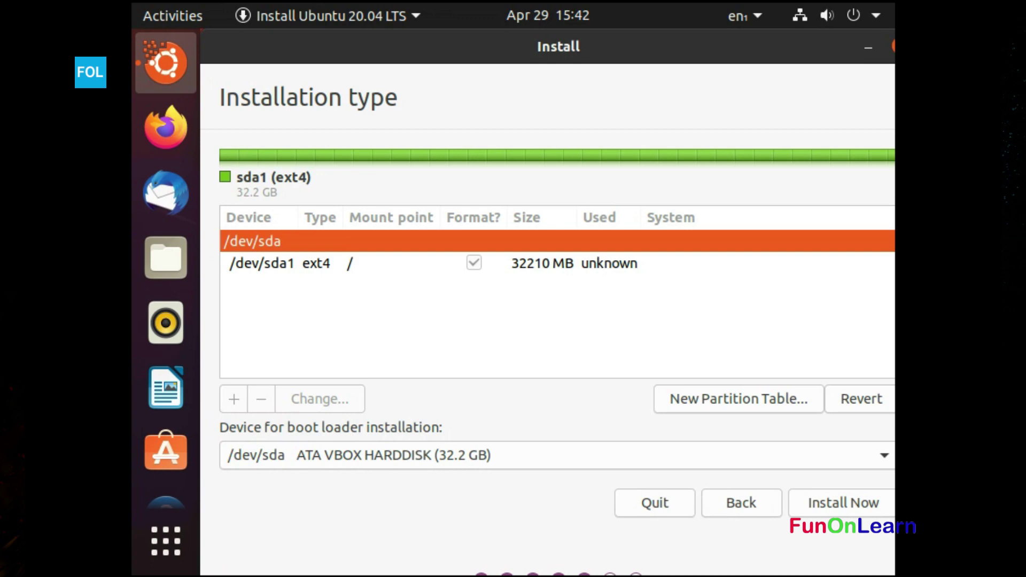
# Start the installation with the ext4 partition /dev/sda1 and accept writing the changes to disk.
pyautogui.click(261, 262)
pyautogui.click(252, 241)
pyautogui.click(261, 263)
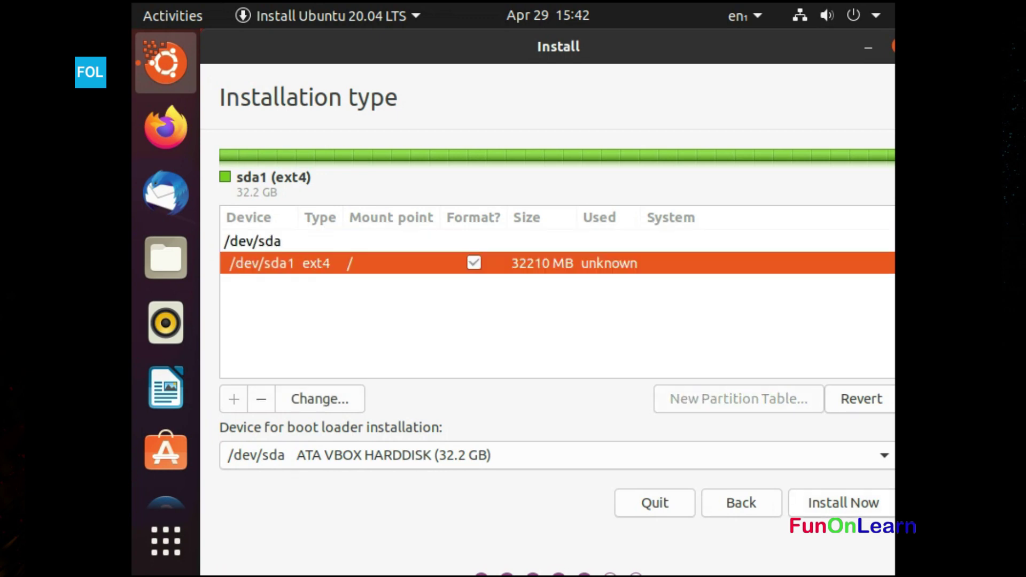
pyautogui.press('Return')
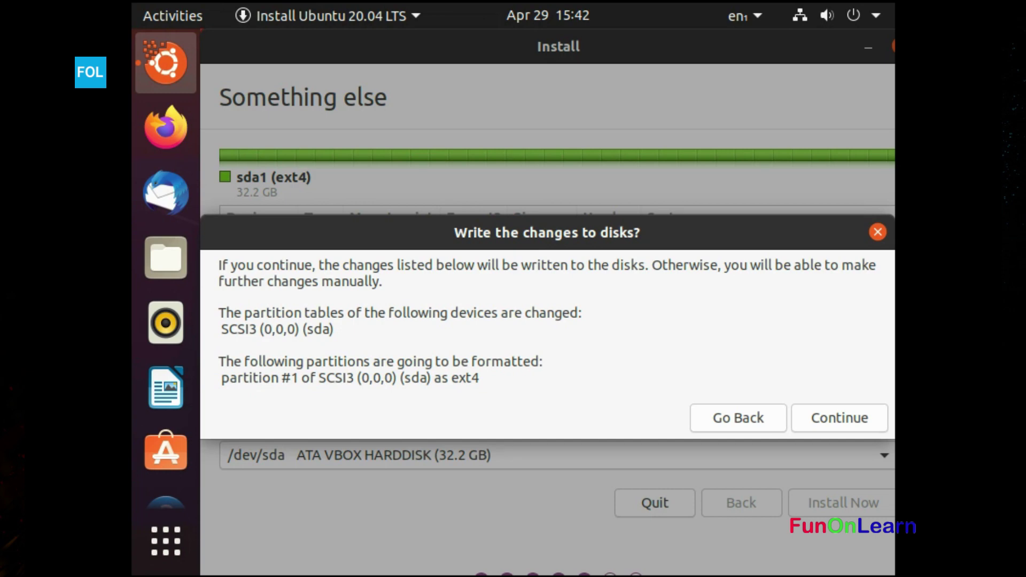
pyautogui.press('Return')
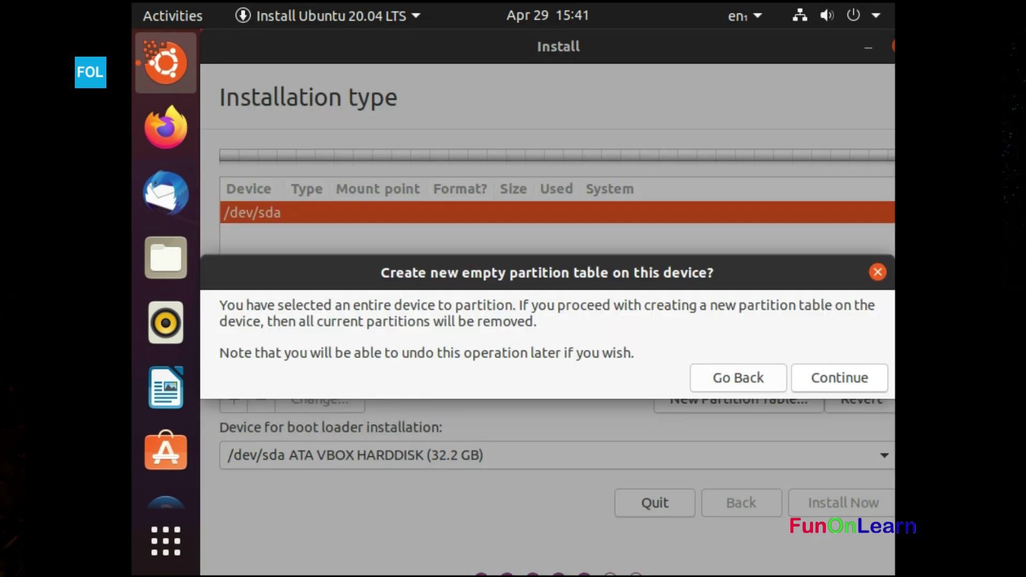
# Confirm a new partition table on /dev/sda and fill its free space with a 32212 MB primary Ext4 partition mounted at /.
pyautogui.press('Return')
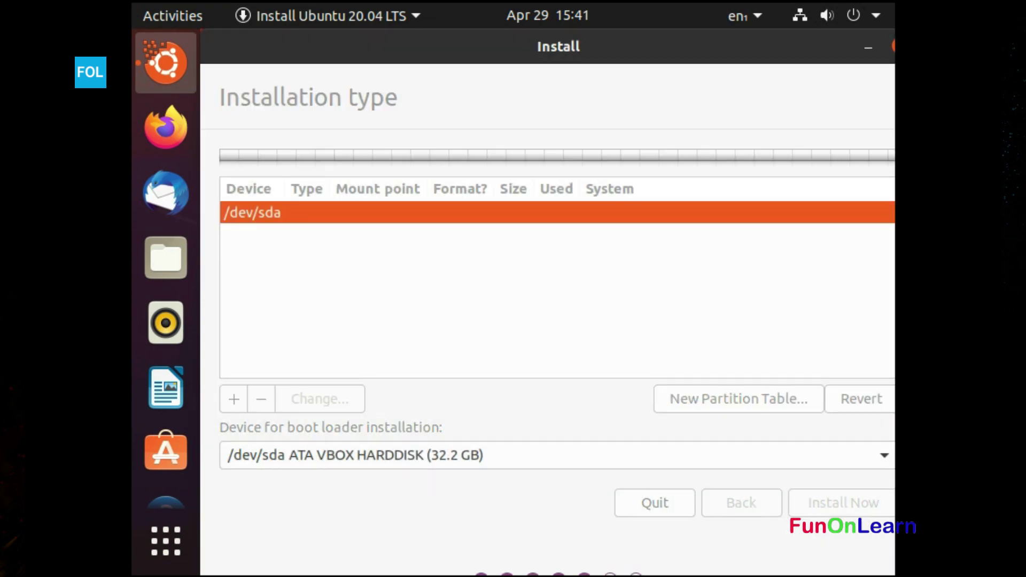
pyautogui.click(263, 263)
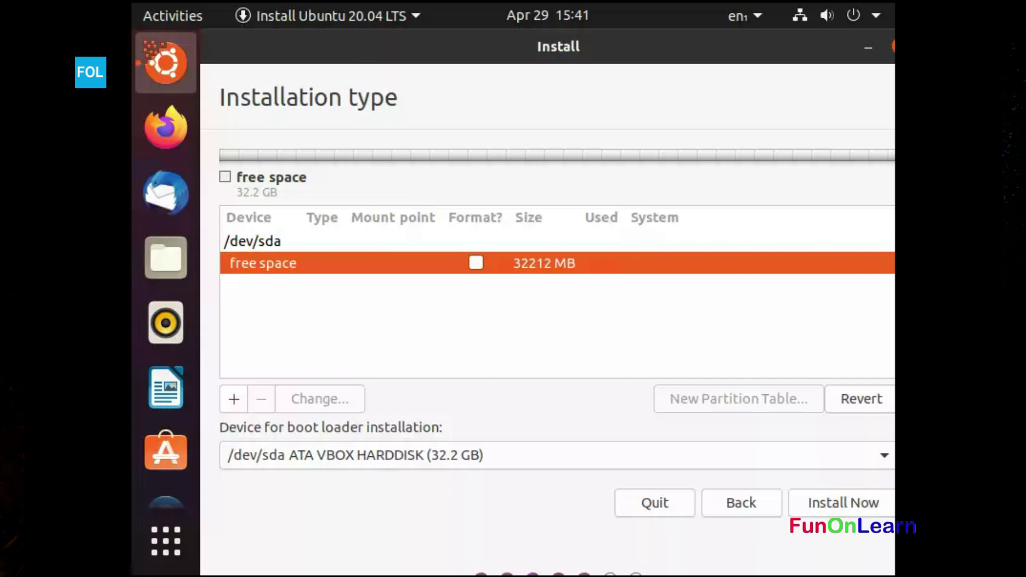
pyautogui.click(234, 398)
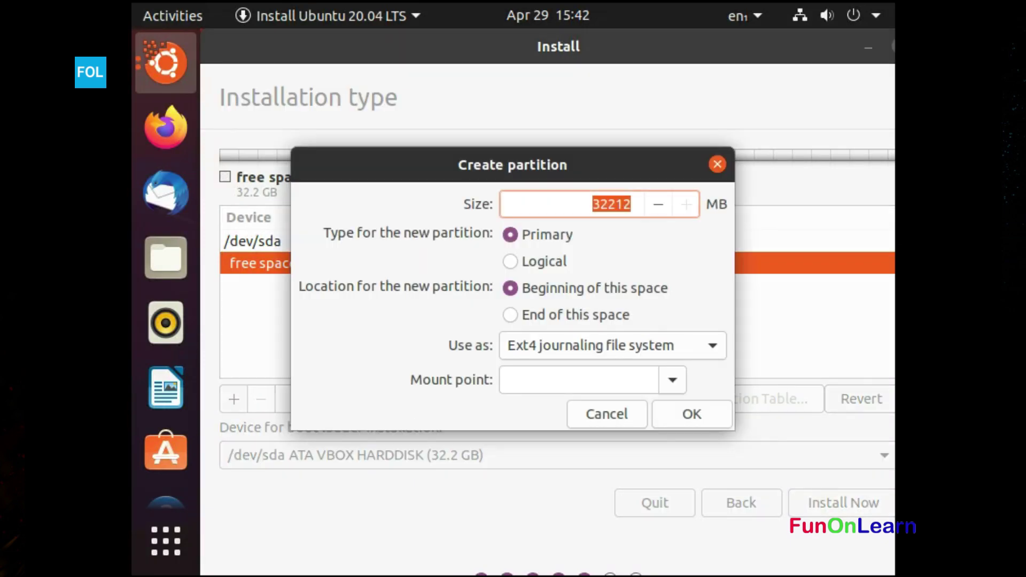
pyautogui.click(672, 380)
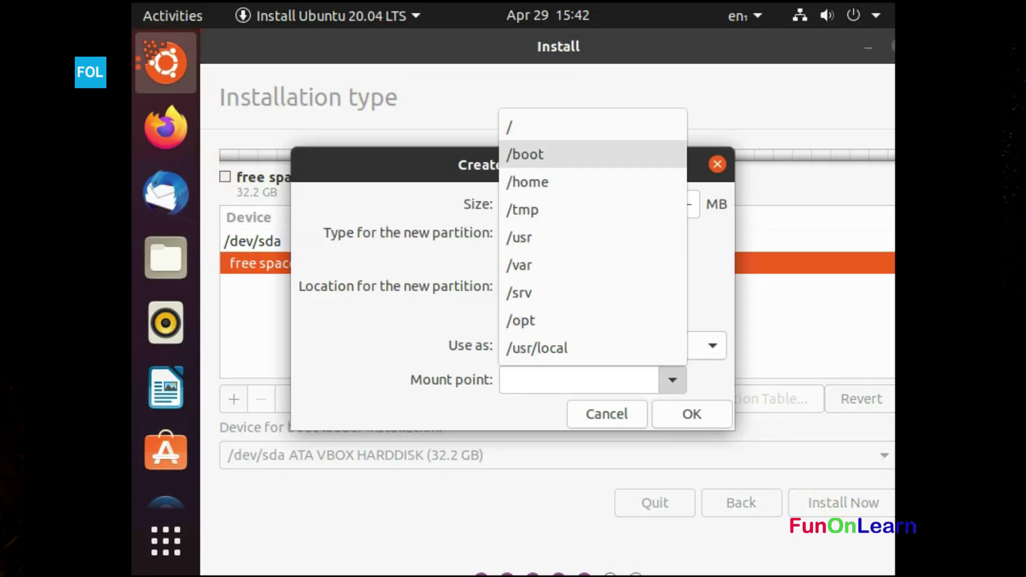
pyautogui.click(593, 126)
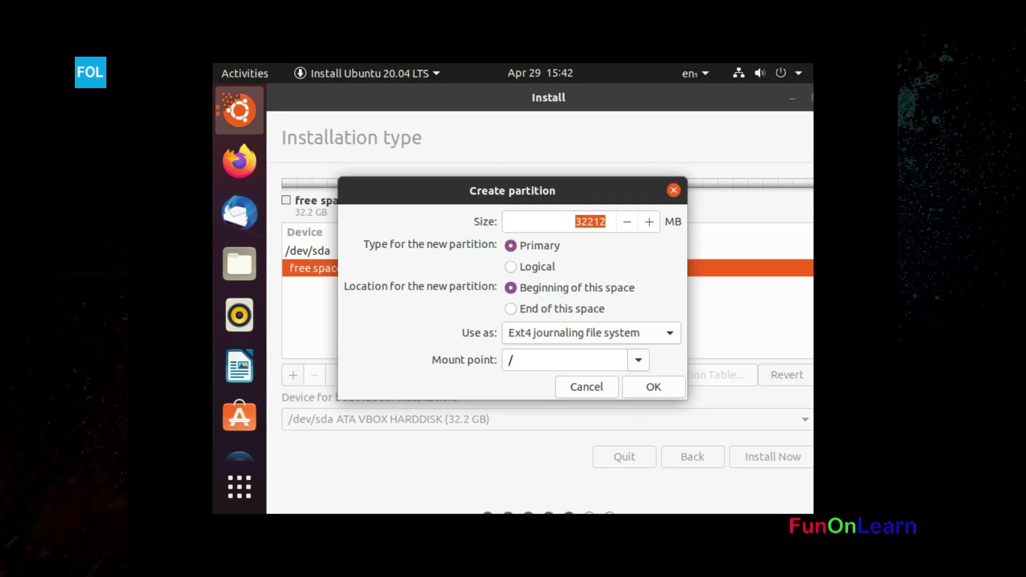
pyautogui.press('Return')
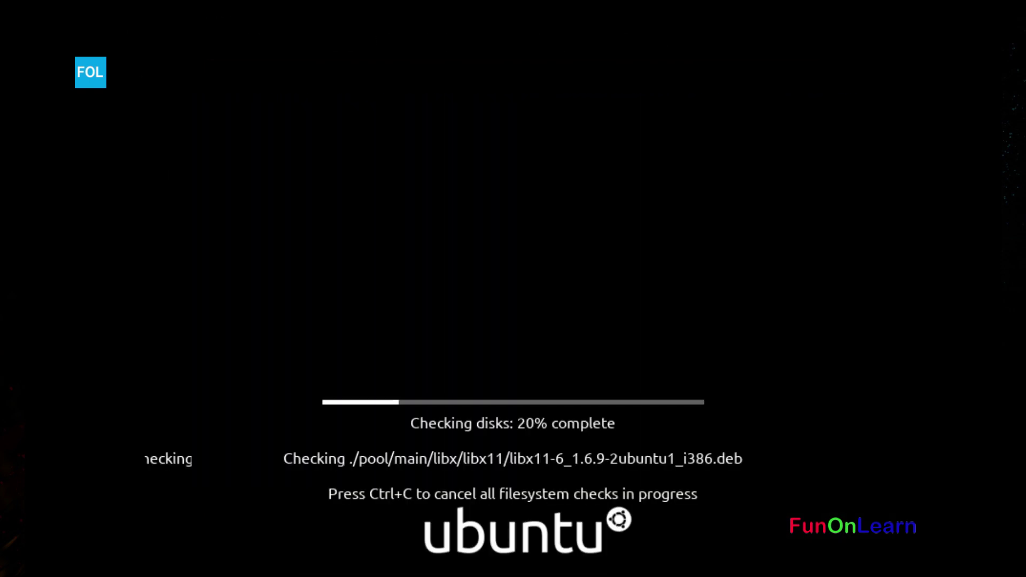
# Log in to the installed Ubuntu system with the account password.
pyautogui.press('Return')
pyautogui.write('••••••')
pyautogui.press('Return')
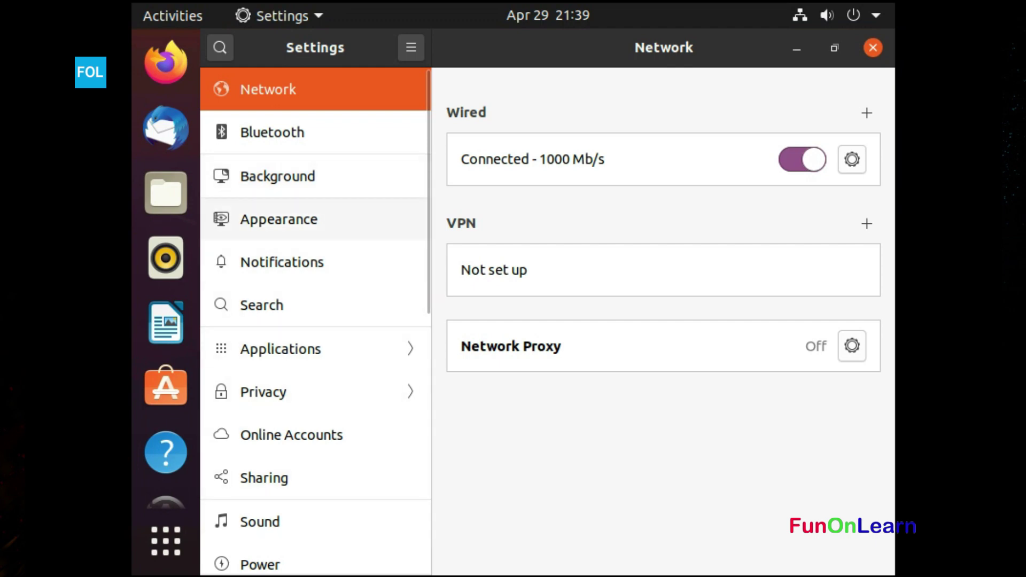
# Set the dock's icon size to 24 in the Appearance settings.
pyautogui.click(278, 219)
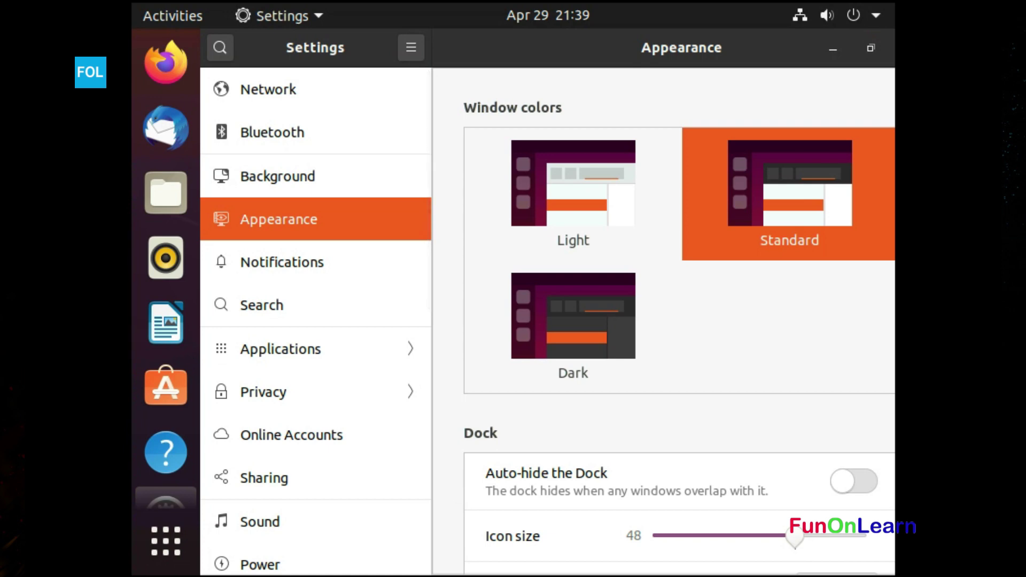
pyautogui.click(871, 48)
pyautogui.scroll(-1, 595, 289)
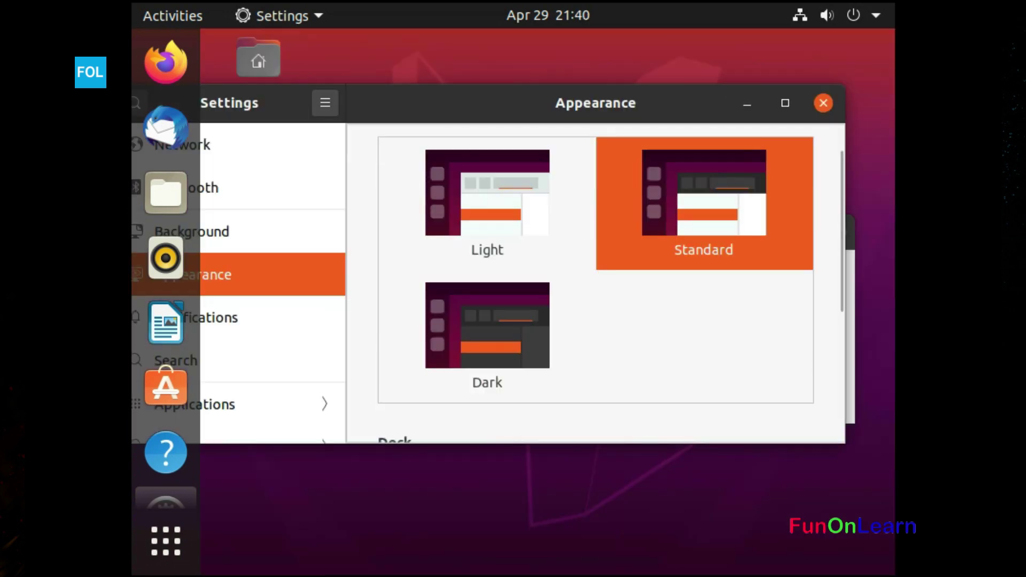
pyautogui.scroll(-5, 595, 283)
pyautogui.moveTo(709, 316); pyautogui.dragTo(603, 316)
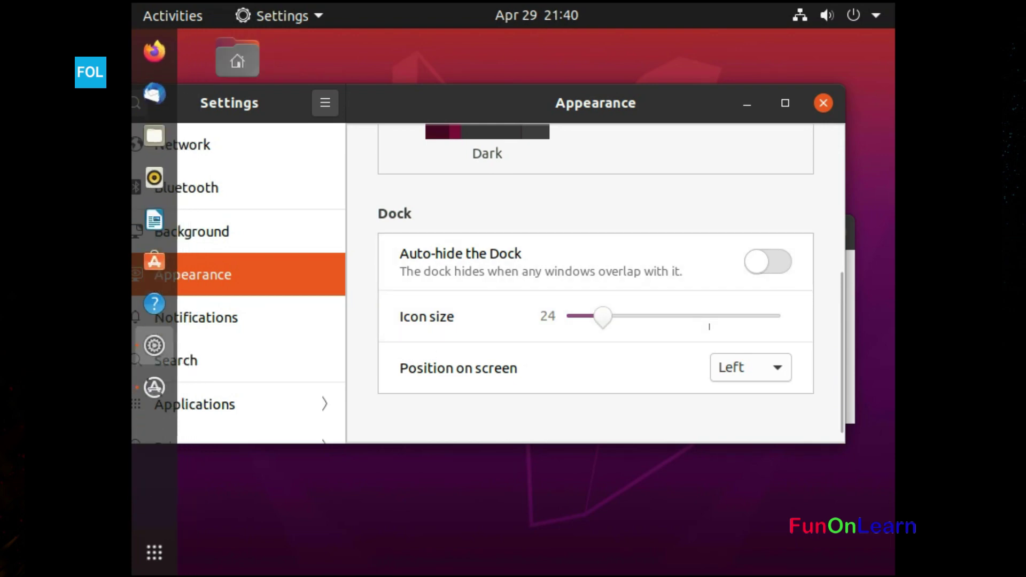
# Examine the available screen resolutions in the Displays settings, then close Settings.
pyautogui.moveTo(595, 102); pyautogui.dragTo(643, 60)
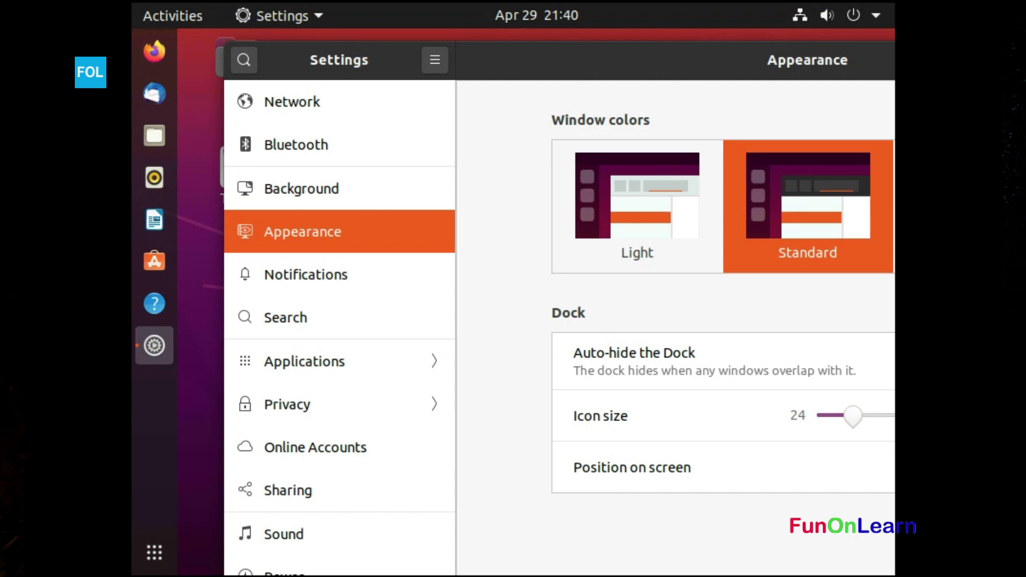
pyautogui.scroll(-5, 336, 374)
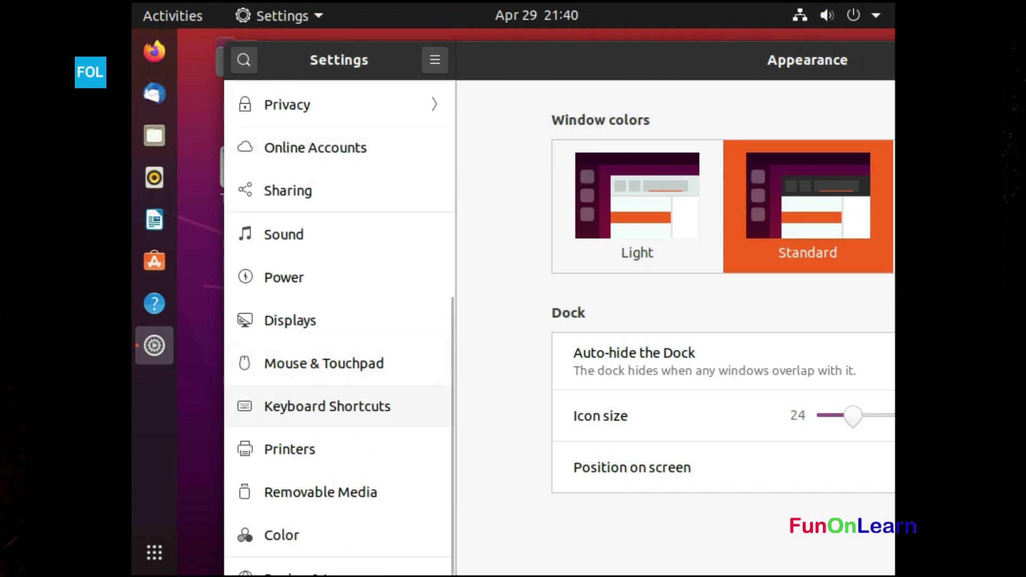
pyautogui.click(290, 320)
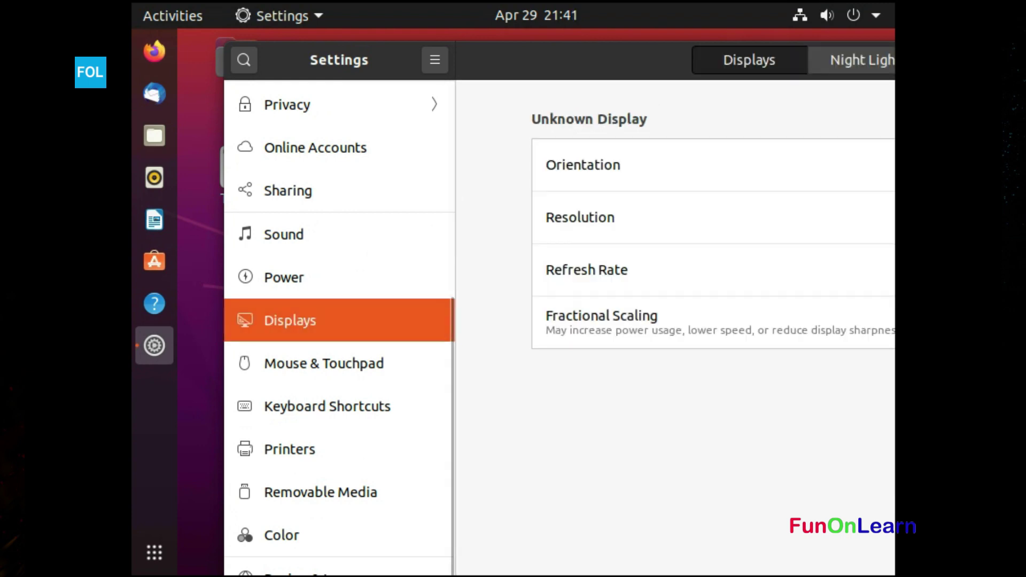
pyautogui.moveTo(572, 60); pyautogui.dragTo(337, 56)
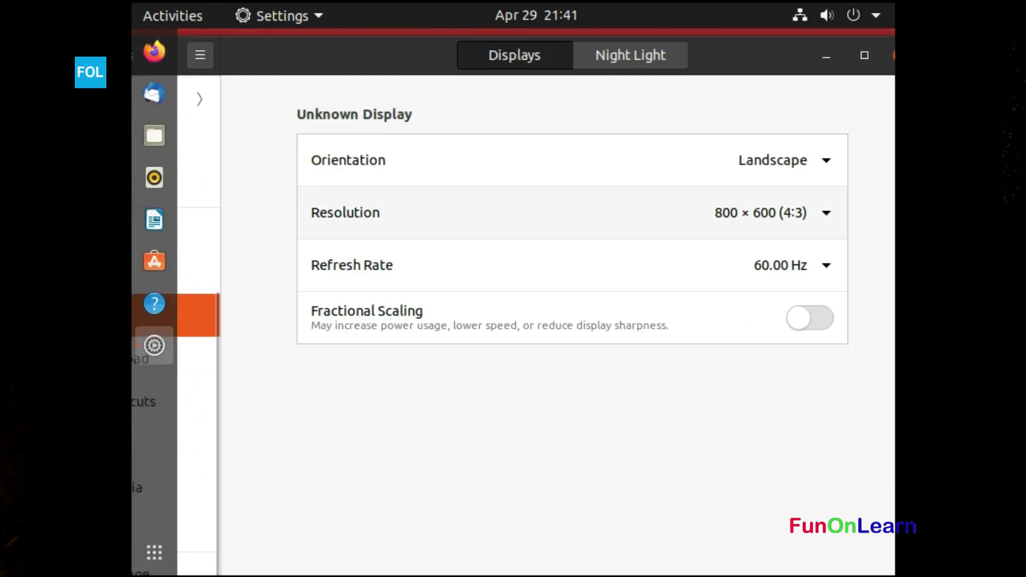
pyautogui.click(772, 213)
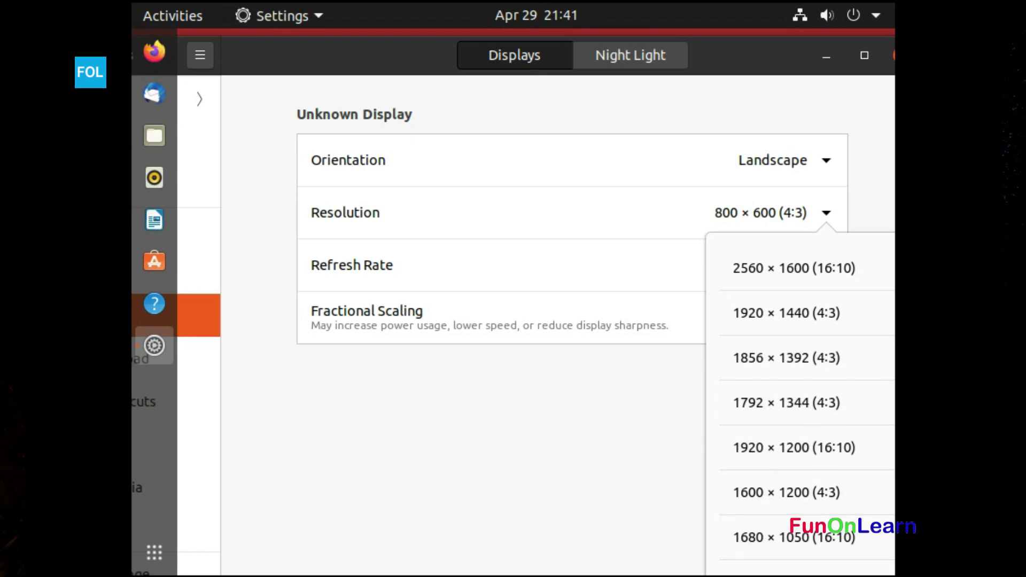
pyautogui.moveTo(758, 55); pyautogui.dragTo(665, 56)
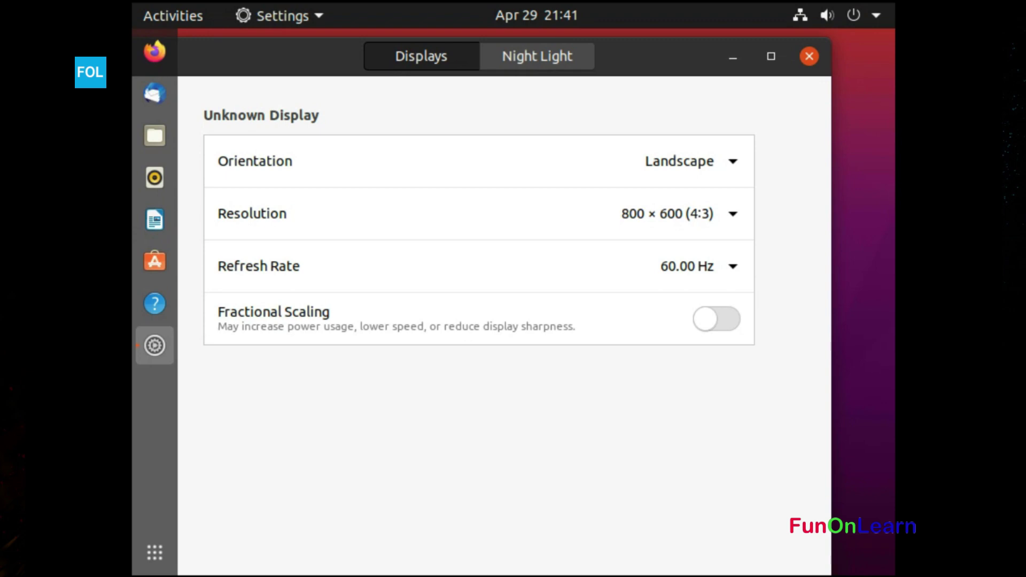
pyautogui.hotkey('alt', 'F4')
# In a terminal, run sudo add-apt-repository ppa:openarun/dde-dev, entering the account password and confirming the addition.
pyautogui.hotkey('ctrl', 'alt', 't')
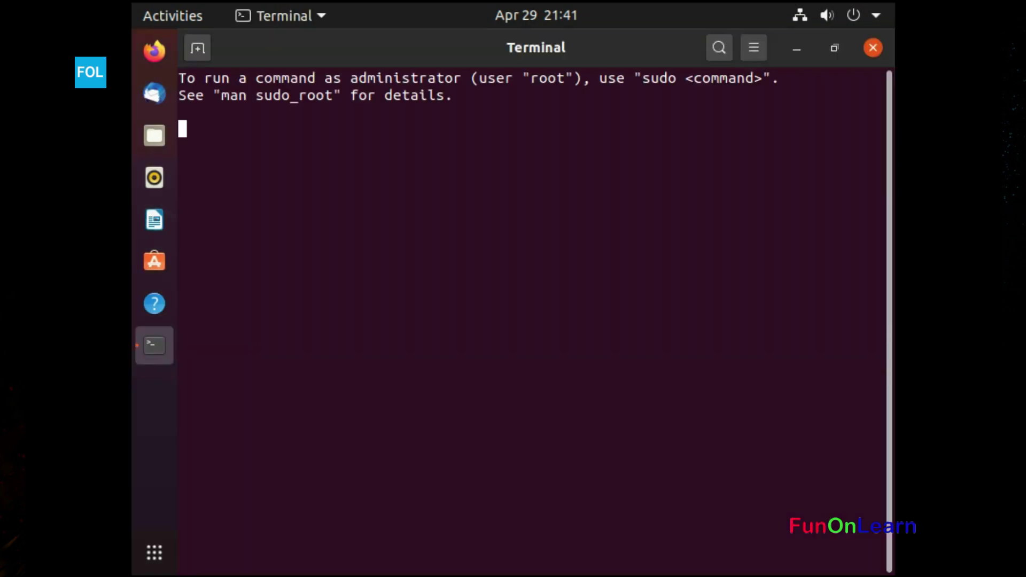
pyautogui.write('sudo add-apt-=repository ppa:openarun/dde-dev')
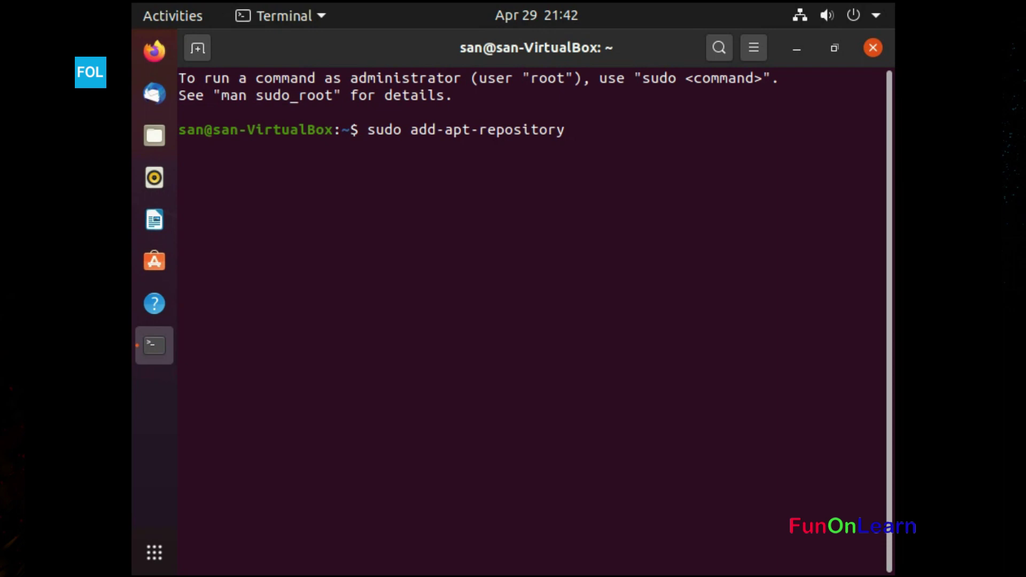
pyautogui.press('Return')
pyautogui.press('Return')
pyautogui.press('Return')
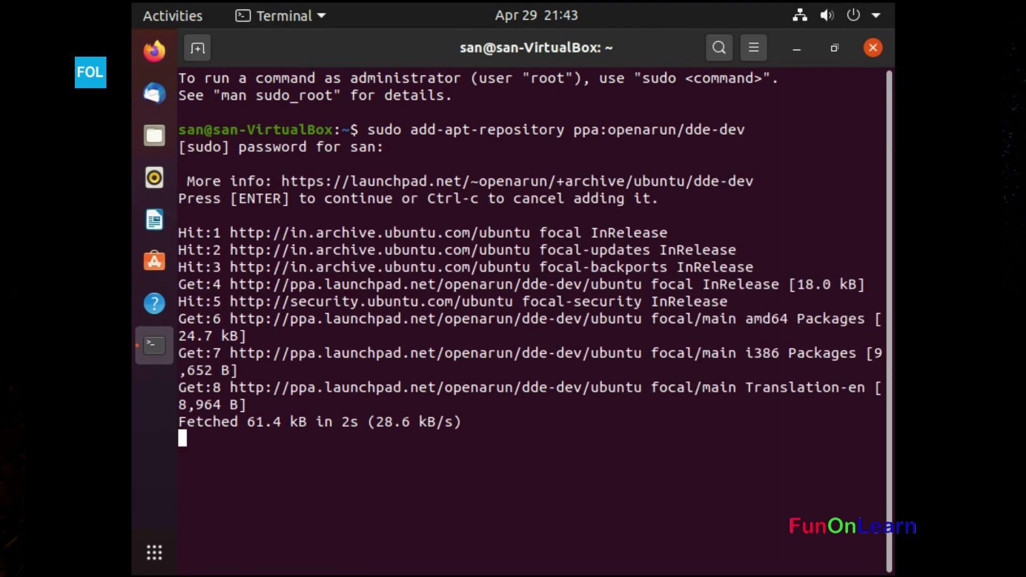
# Refresh the package lists with sudo apt-get update and run sudo apt-get install ubuntudde-*, accepting the installation with y.
pyautogui.write('sudo apt-get update')
pyautogui.press('Return')
pyautogui.write('sudo apt-get install ubuntudde-*')
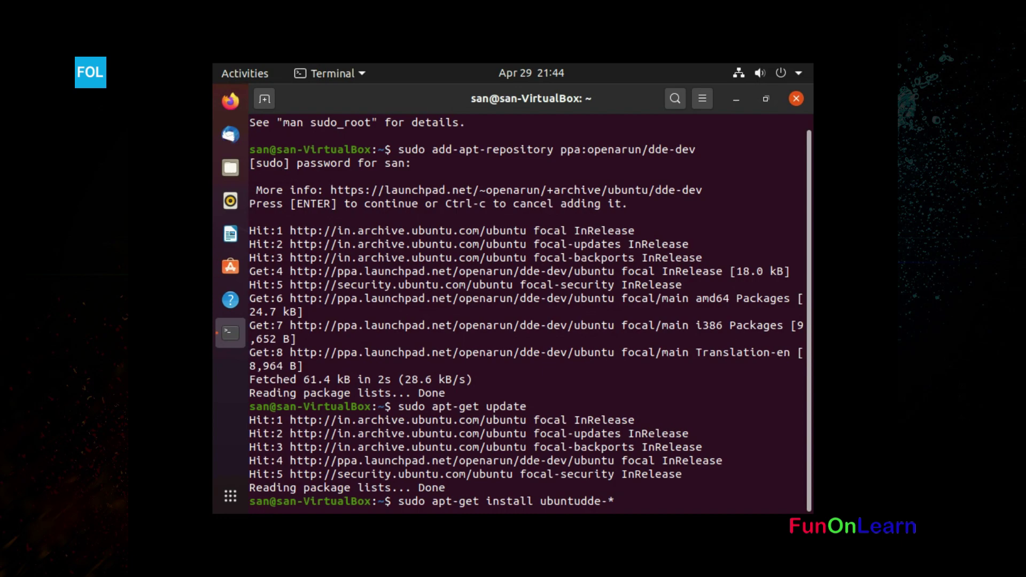
pyautogui.press('Return')
pyautogui.write('y')
pyautogui.press('Return')
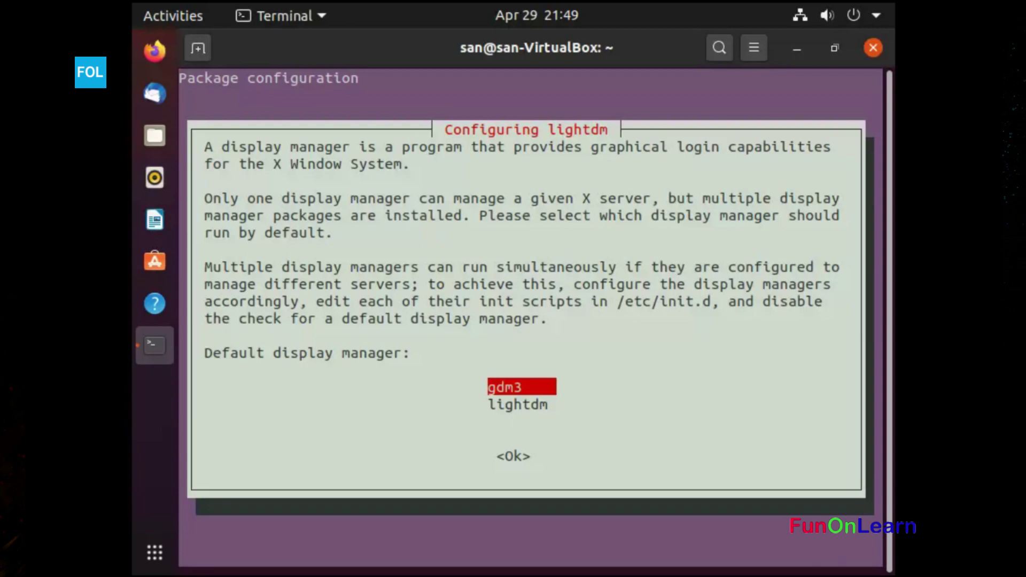
# Confirm the default display manager for the lightdm configuration and, once the installation finishes, restart the virtual machine.
pyautogui.press('Return')
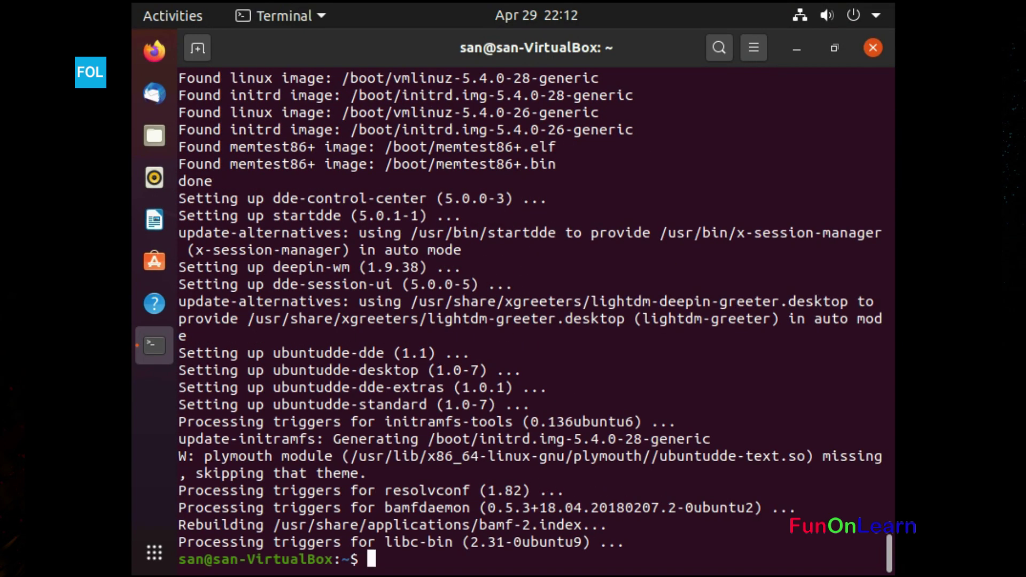
pyautogui.click(835, 15)
pyautogui.click(736, 217)
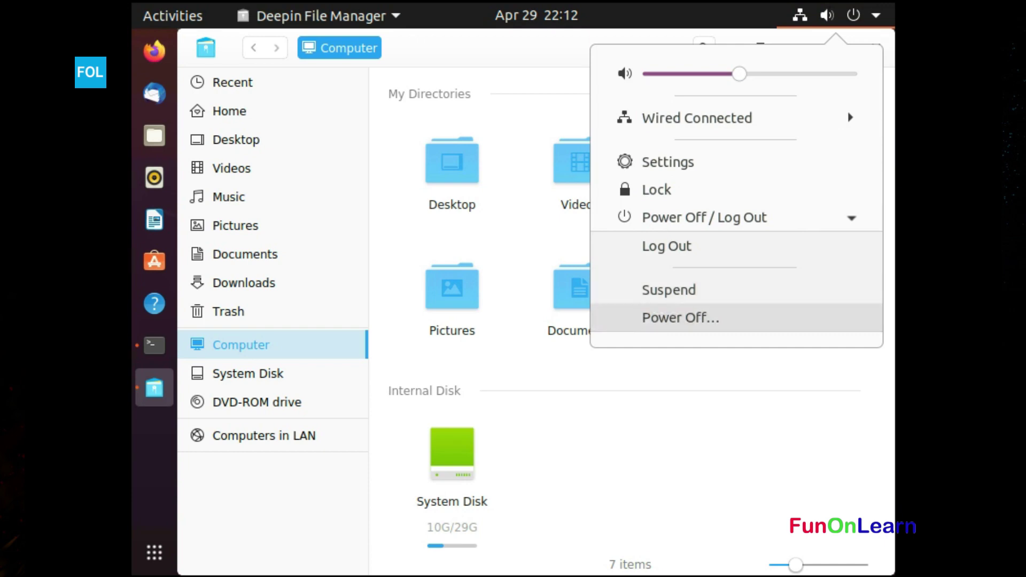
pyautogui.click(681, 317)
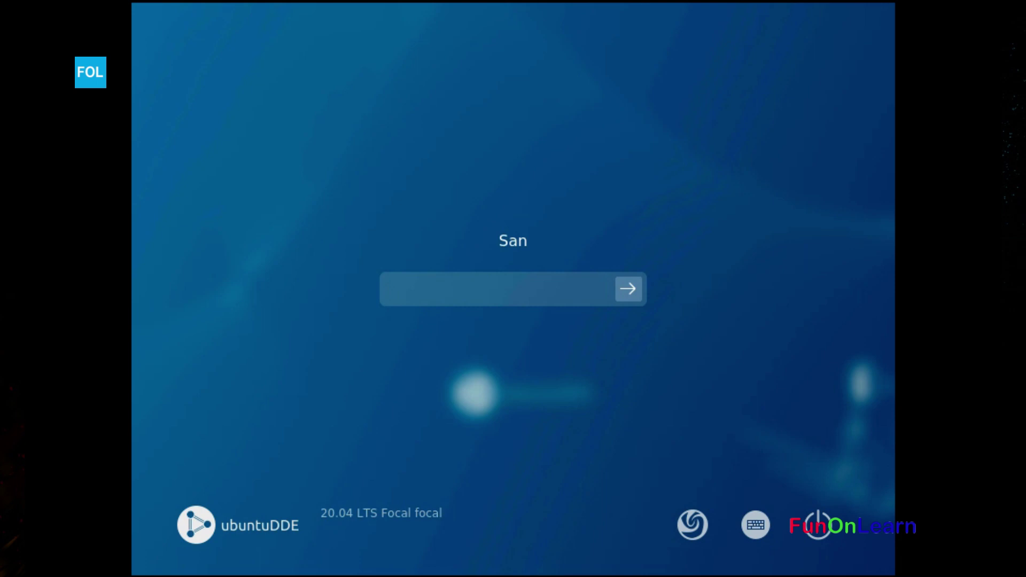
# Log in to the UbuntuDDE session with the account password and browse the applications in the launcher.
pyautogui.press('Return')
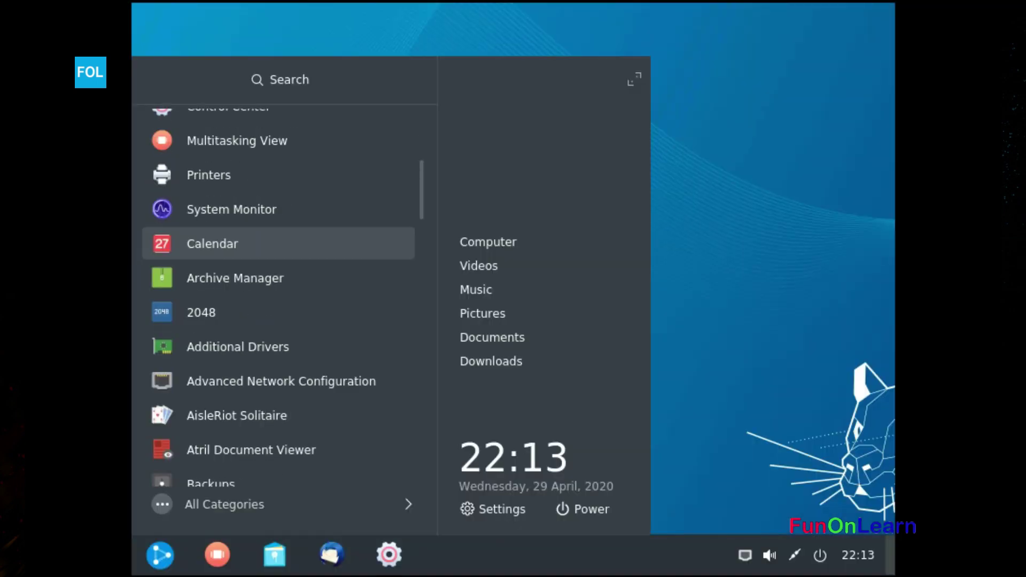
pyautogui.scroll(3, 279, 242)
pyautogui.click(279, 263)
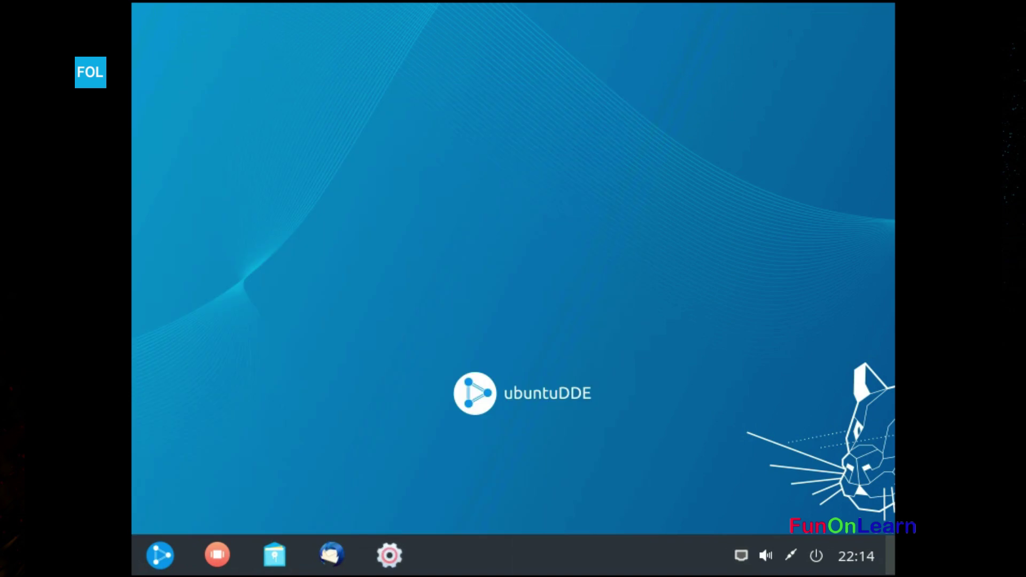
# Open the Control Center's full settings and look over the Display and Network sections.
pyautogui.click(389, 554)
pyautogui.click(780, 170)
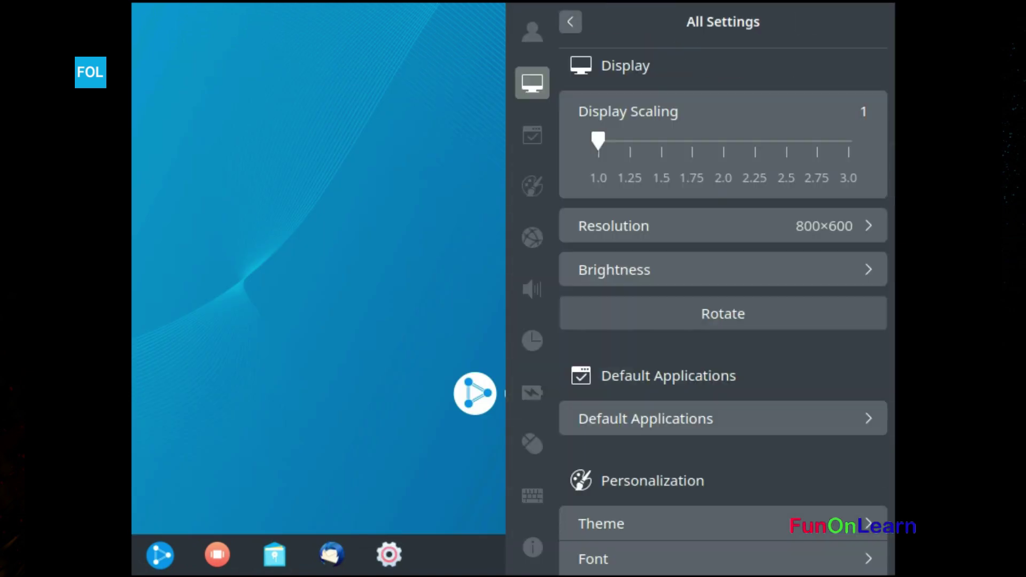
pyautogui.click(532, 238)
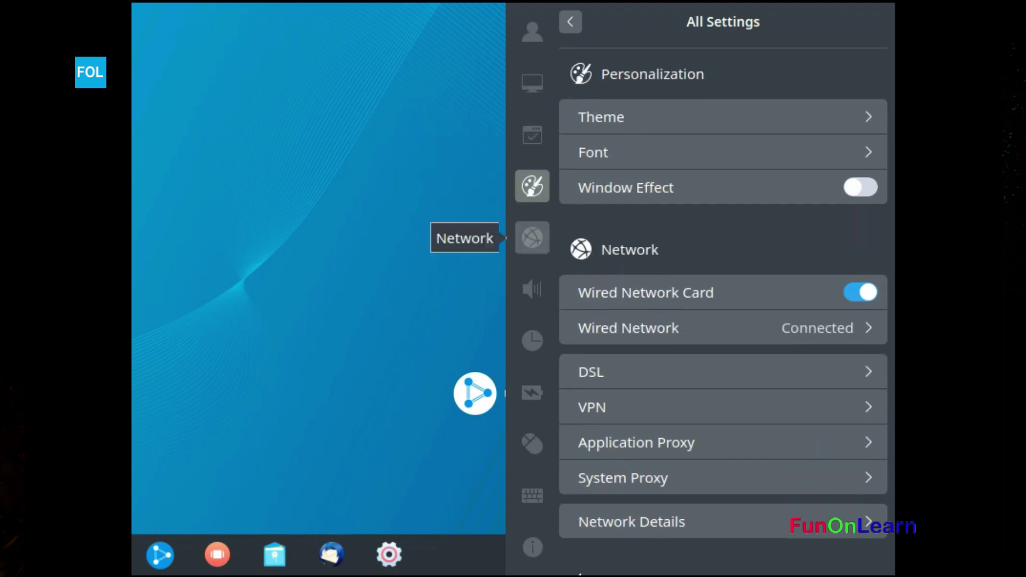
# Set the window theme to deepin-dark in the Personalization settings.
pyautogui.click(532, 186)
pyautogui.click(723, 107)
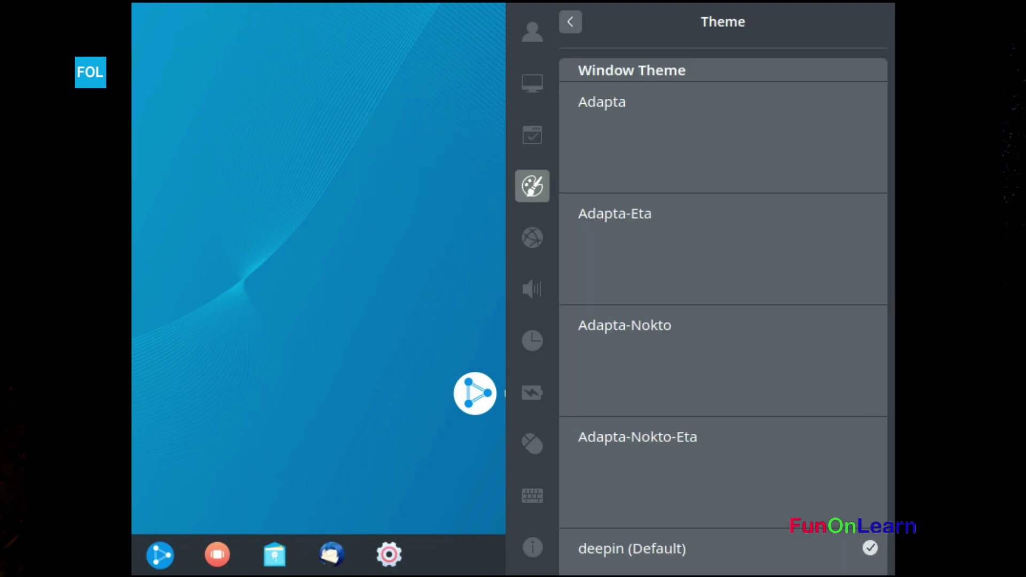
pyautogui.scroll(-2, 723, 310)
pyautogui.scroll(-3, 723, 310)
pyautogui.click(722, 298)
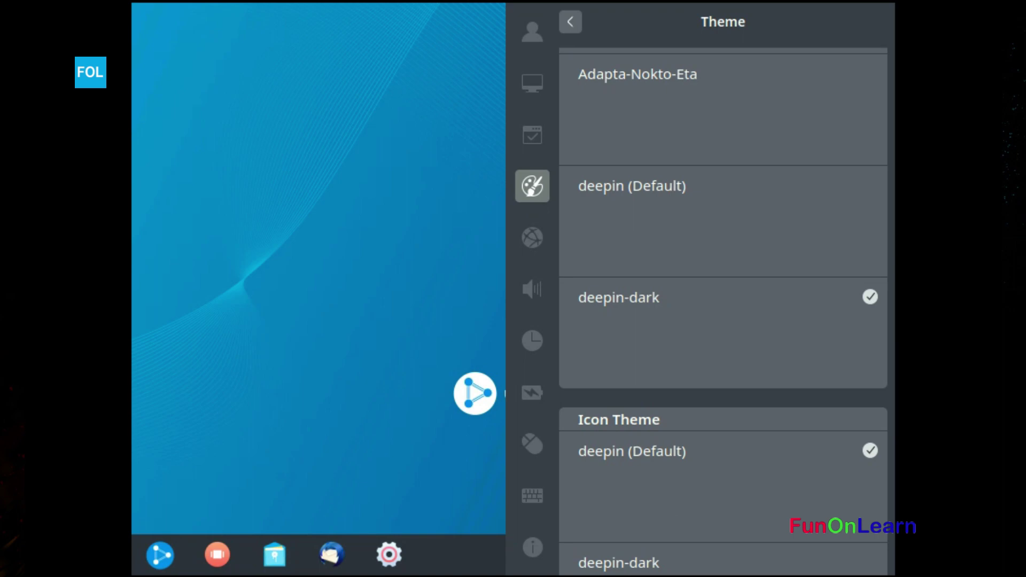
# Review the Power Management and Mouse and Touchpad settings, then close the Control Center.
pyautogui.click(533, 392)
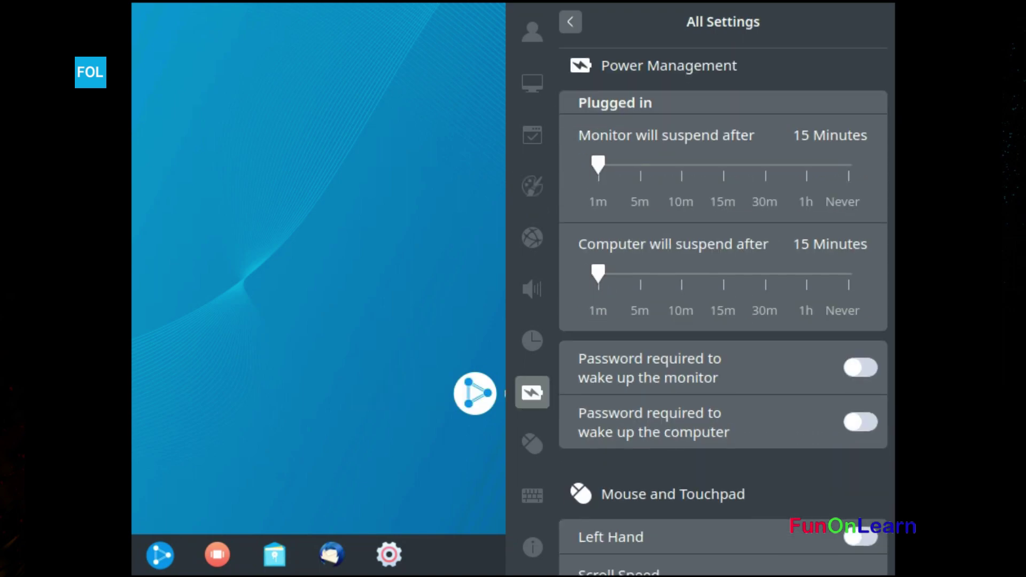
pyautogui.click(532, 443)
pyautogui.press('Escape')
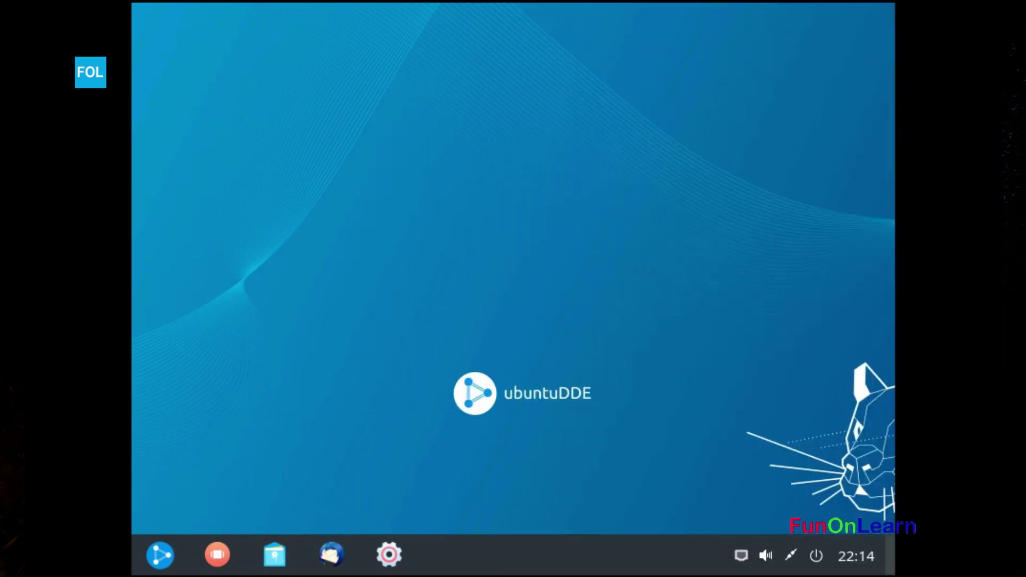
# Open the file manager and view the properties of the System Disk.
pyautogui.click(275, 554)
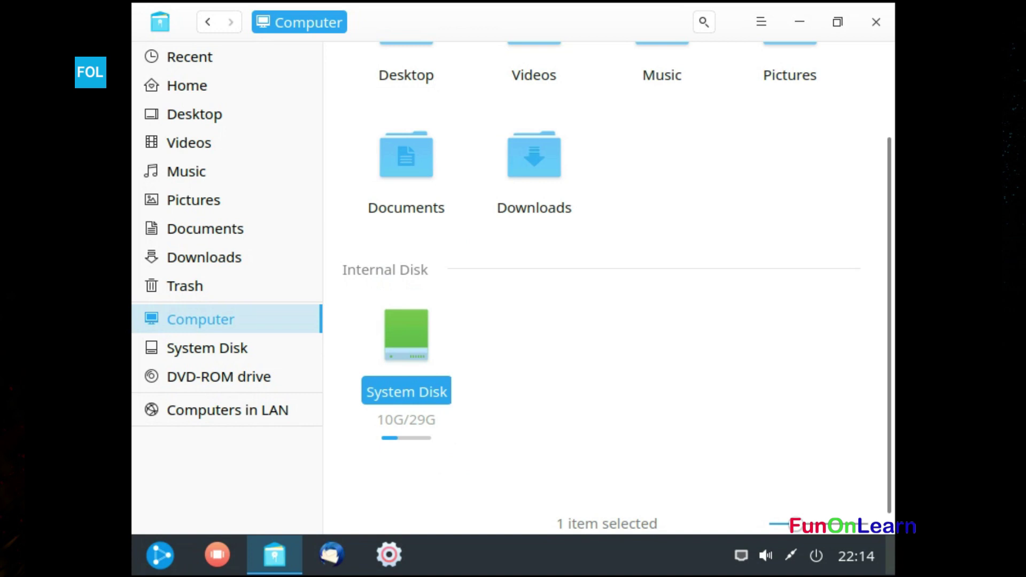
pyautogui.rightClick(390, 357)
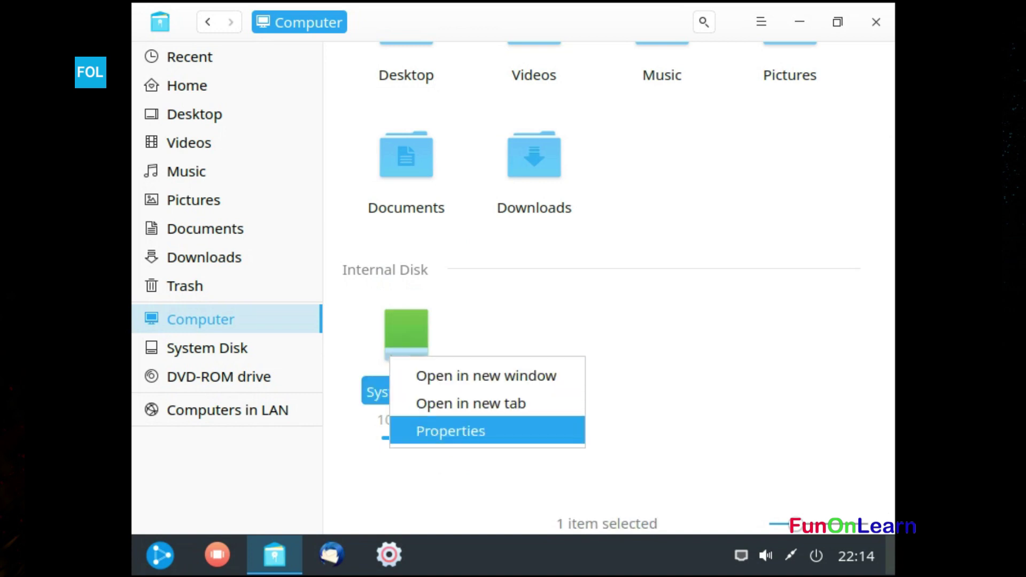
pyautogui.click(450, 431)
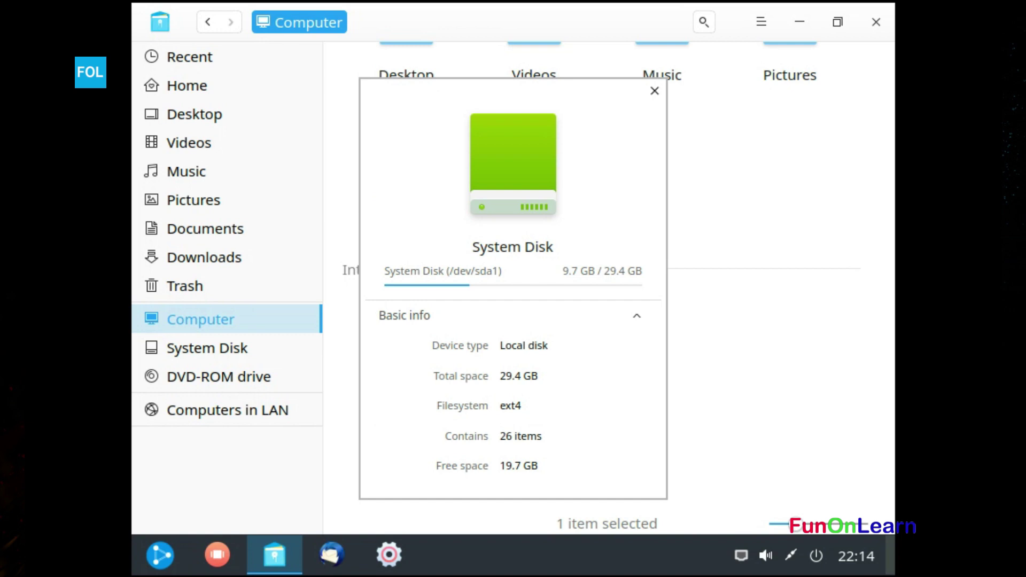